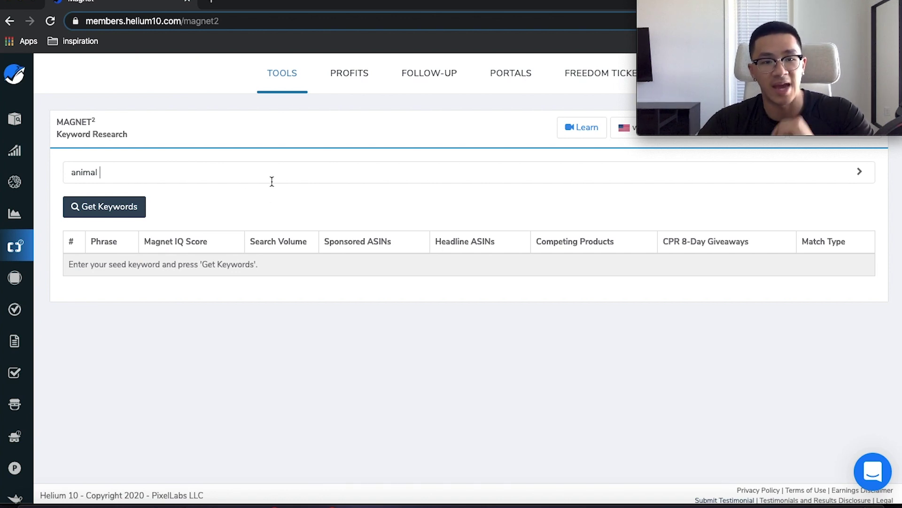
Run a new Magnet keyword search for the suggested phrase "animal repeller" instead of loading it from history
{"action": "type", "text": "rep"}
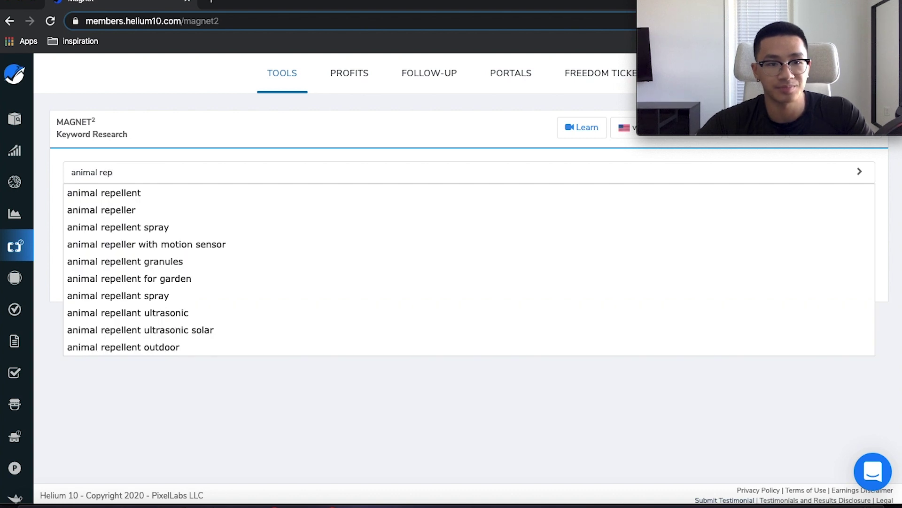
{"action": "left_click", "coordinate": [236, 209]}
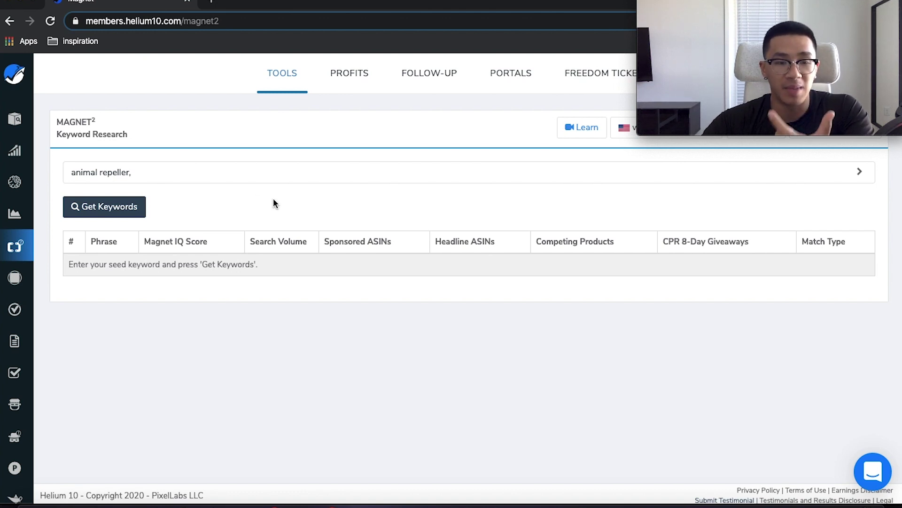
{"action": "left_click", "coordinate": [104, 207]}
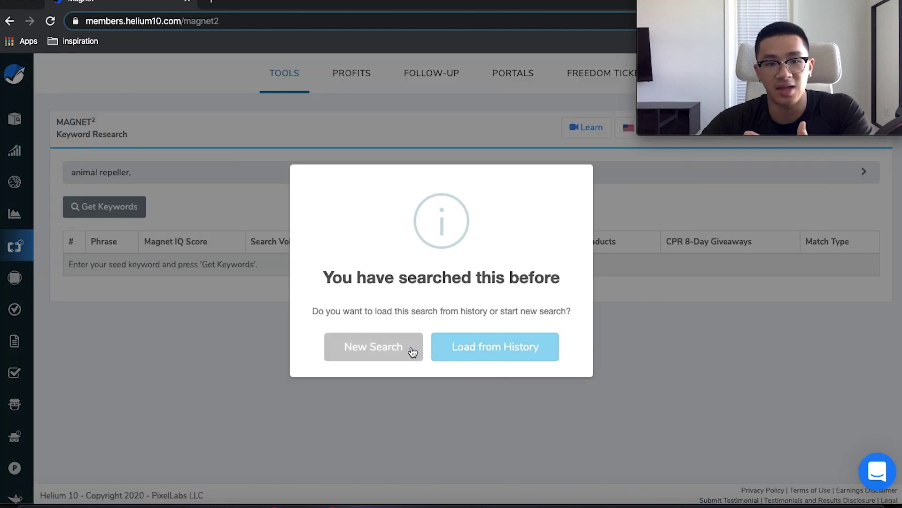
{"action": "left_click", "coordinate": [412, 348]}
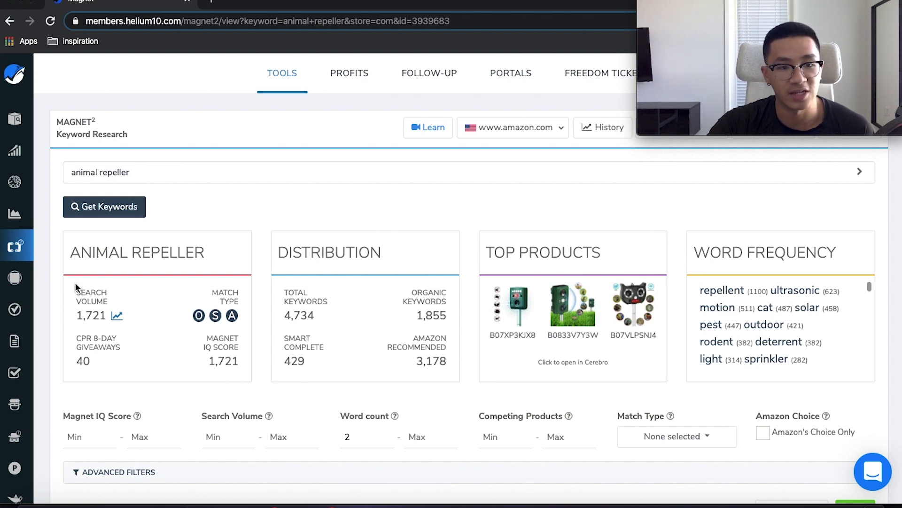
Review the search volume history of "animal repeller" over 30 days, 90 days and 1 year, and close the chart
{"action": "left_click", "coordinate": [117, 316]}
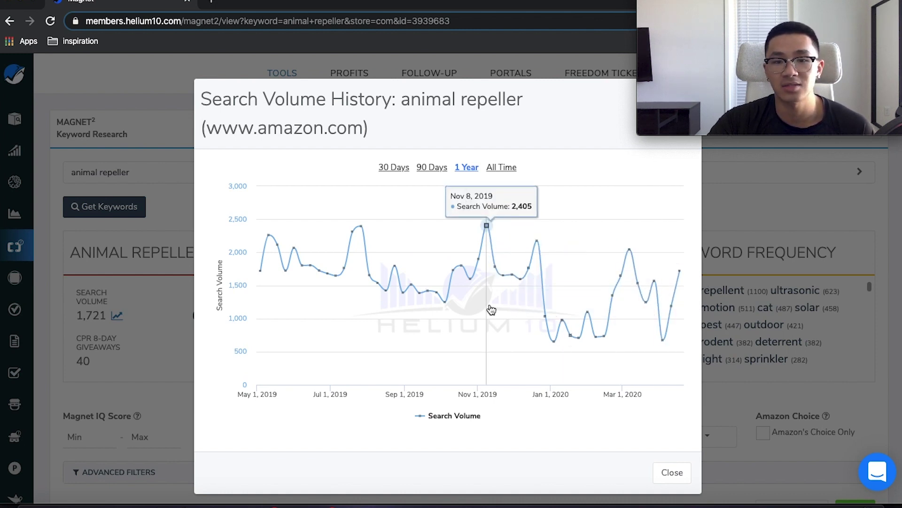
{"action": "left_click", "coordinate": [393, 169]}
{"action": "left_click", "coordinate": [431, 168]}
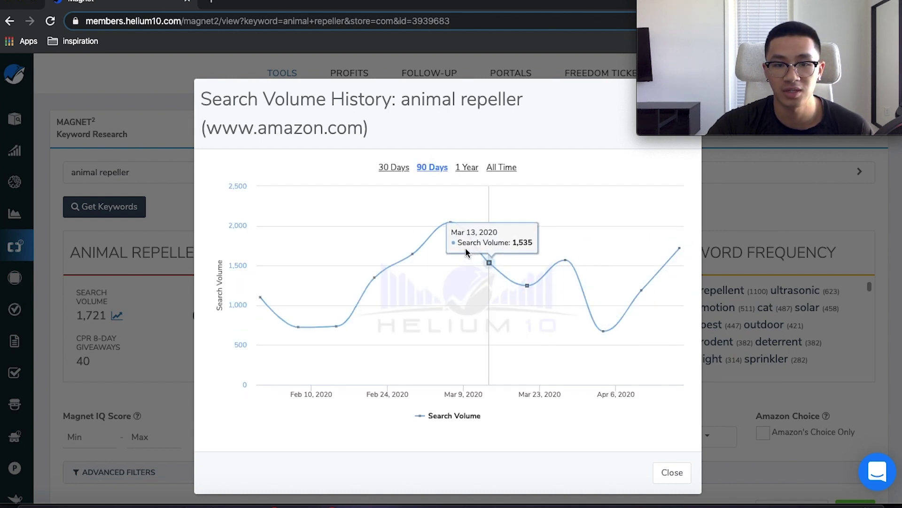
{"action": "left_click", "coordinate": [467, 167]}
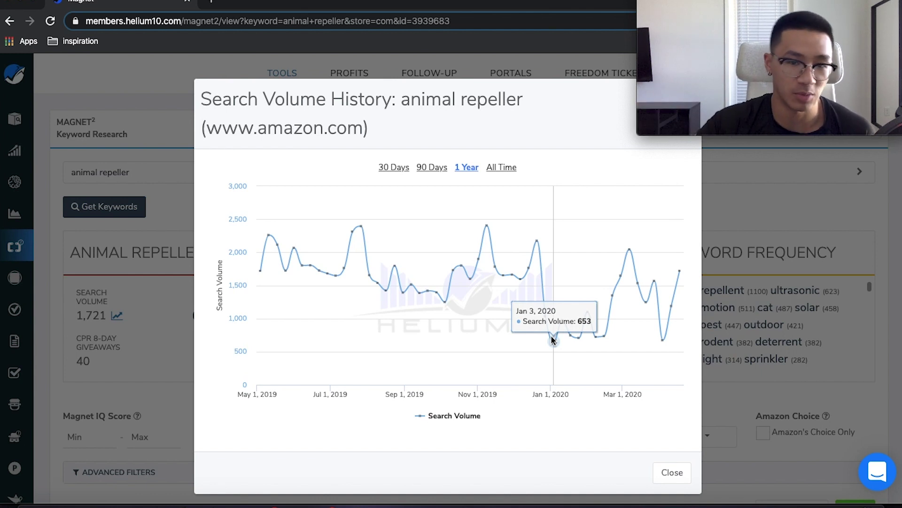
{"action": "left_click", "coordinate": [677, 476]}
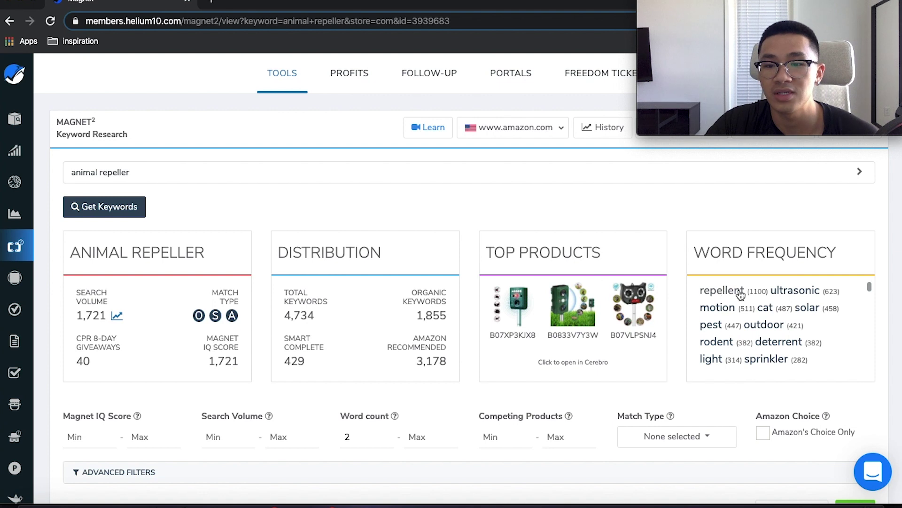
Set the minimum search volume filter to 1000 for the keyword results
{"action": "mouse_move", "coordinate": [776, 266]}
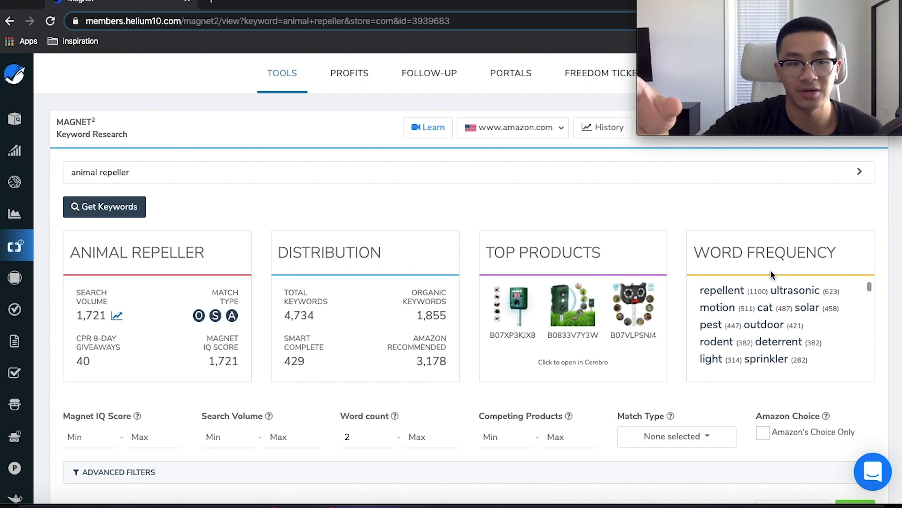
{"action": "scroll", "coordinate": [771, 270], "scroll_direction": "down", "scroll_amount": 5}
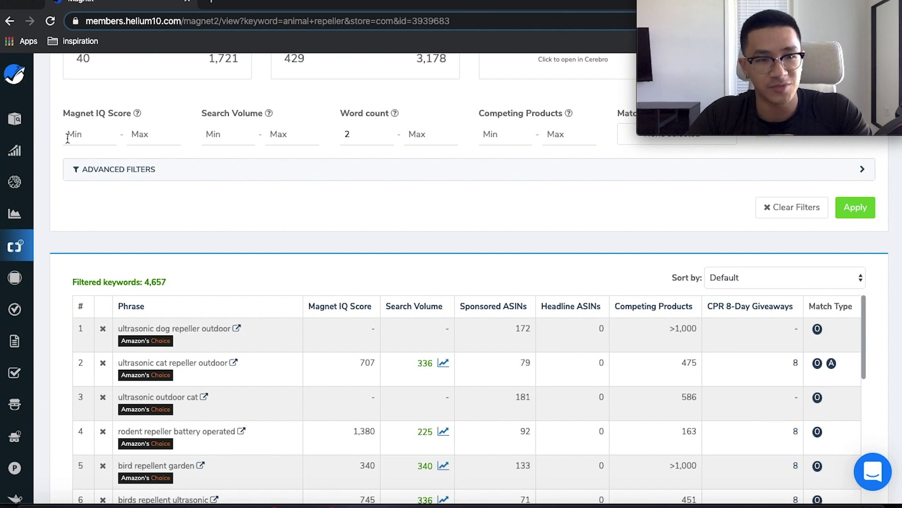
{"action": "left_click", "coordinate": [221, 134]}
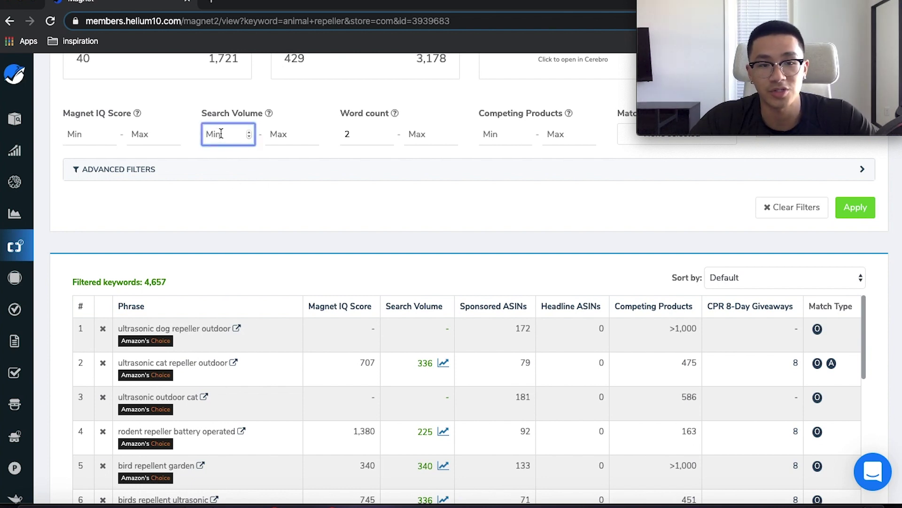
{"action": "type", "text": "1000"}
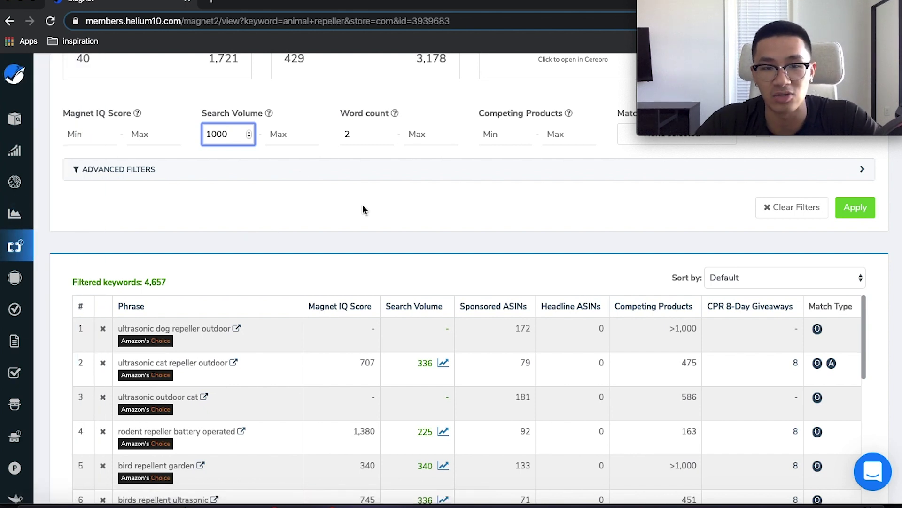
{"action": "scroll", "coordinate": [515, 210], "scroll_direction": "up", "scroll_amount": 1}
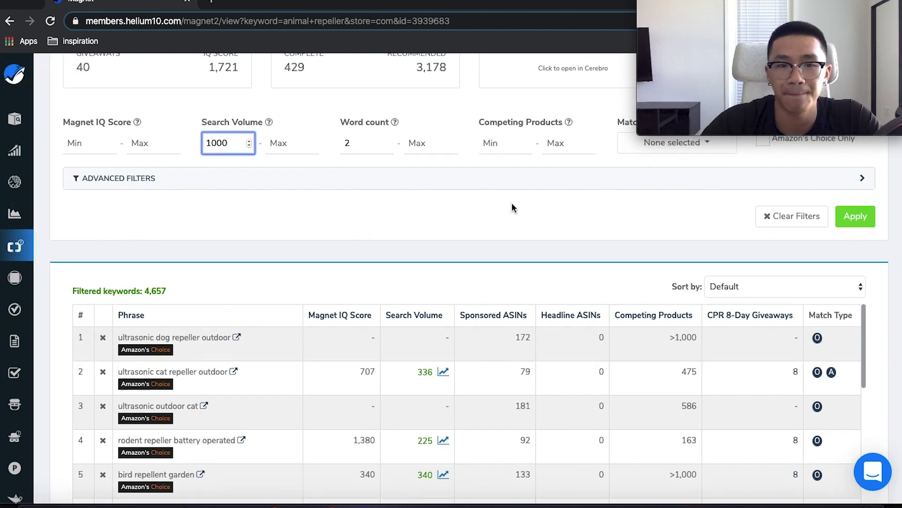
{"action": "scroll", "coordinate": [512, 208], "scroll_direction": "up", "scroll_amount": 1}
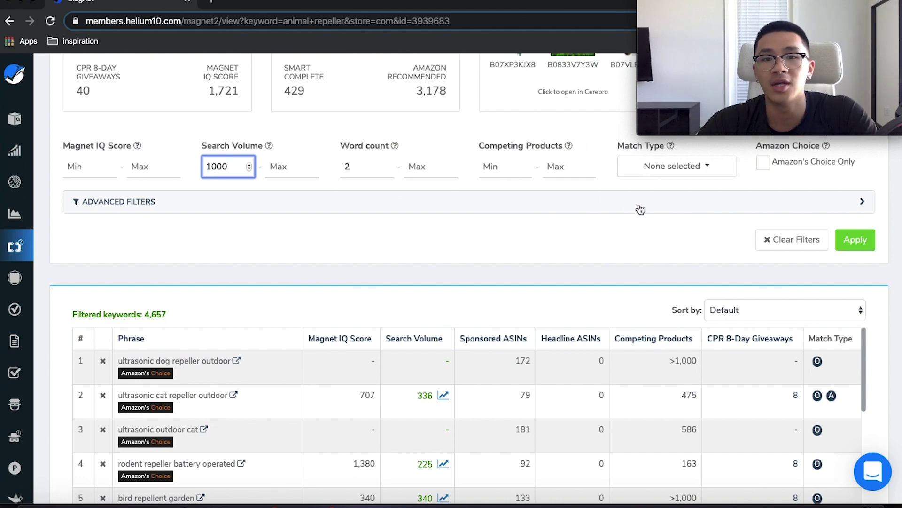
{"action": "scroll", "coordinate": [576, 199], "scroll_direction": "up", "scroll_amount": 1}
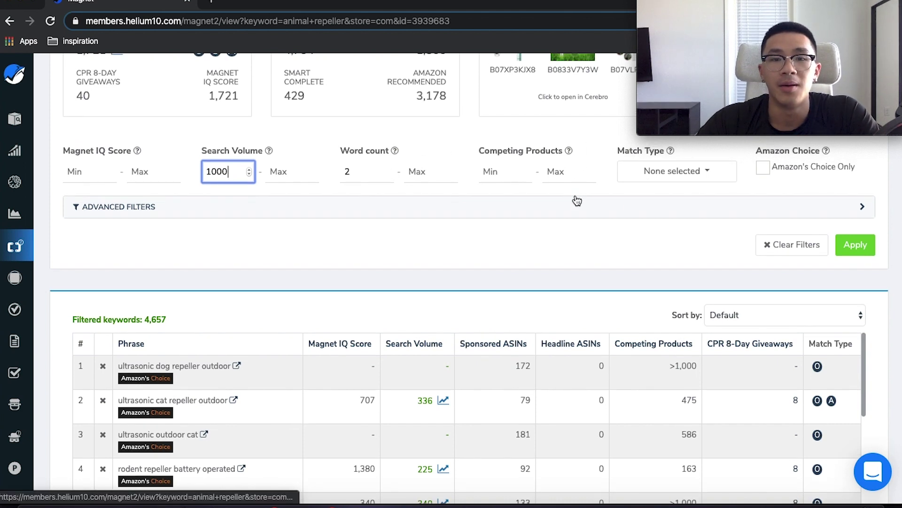
Set the maximum number of competing products to 3000 and apply the filters to the keyword list
{"action": "left_click", "coordinate": [560, 173]}
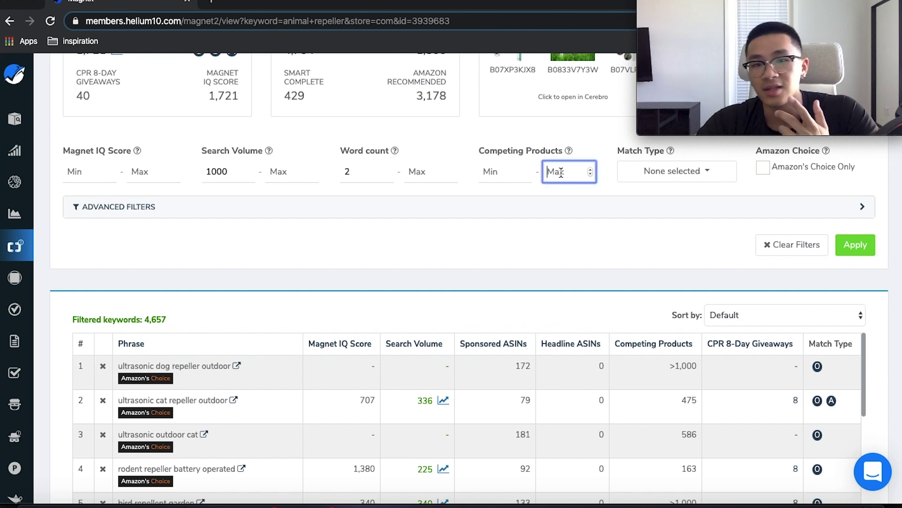
{"action": "type", "text": "3000"}
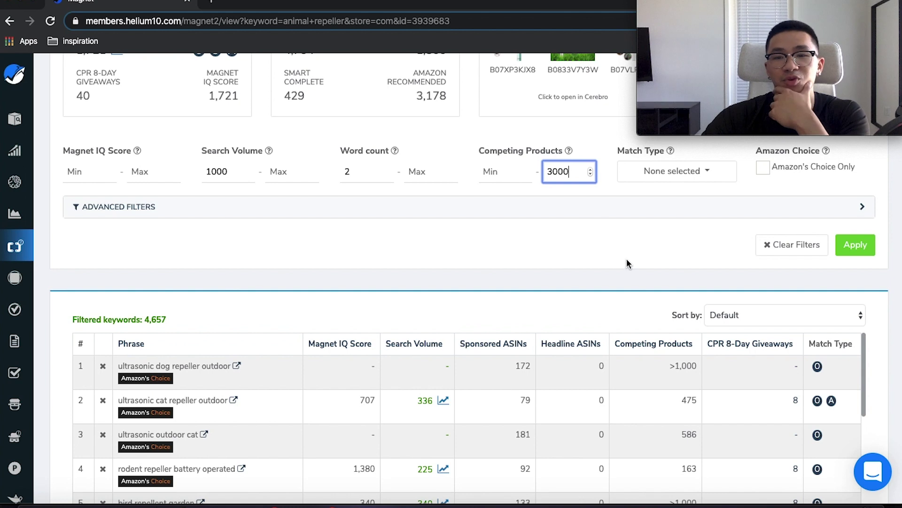
{"action": "left_click", "coordinate": [654, 260]}
{"action": "left_click", "coordinate": [783, 214]}
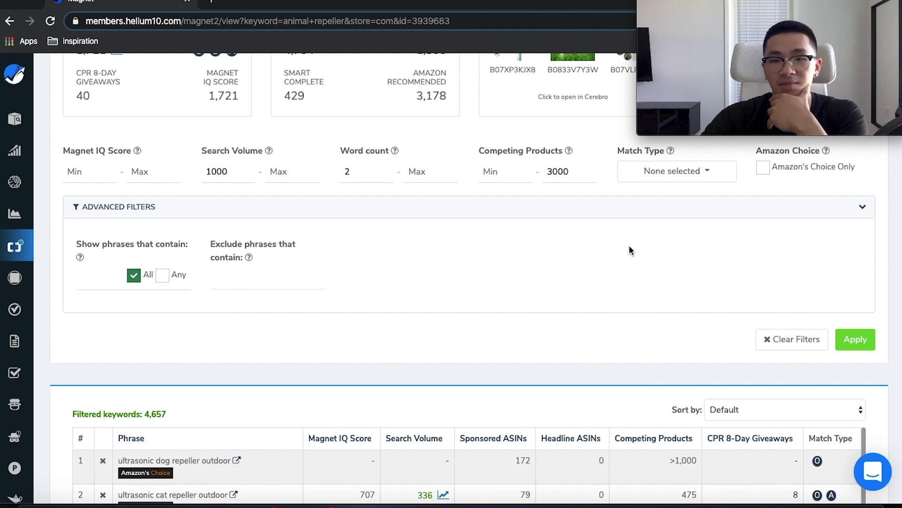
{"action": "left_click", "coordinate": [640, 212]}
{"action": "left_click", "coordinate": [855, 249]}
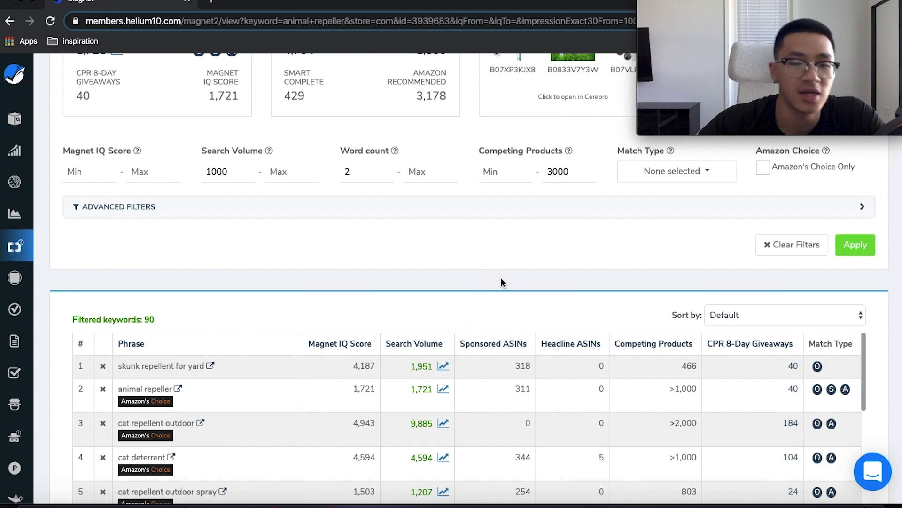
Sort the keywords by search volume from high to low and remove "battery pack", "strobe light" and "fox farm"
{"action": "scroll", "coordinate": [518, 271], "scroll_direction": "down", "scroll_amount": 1}
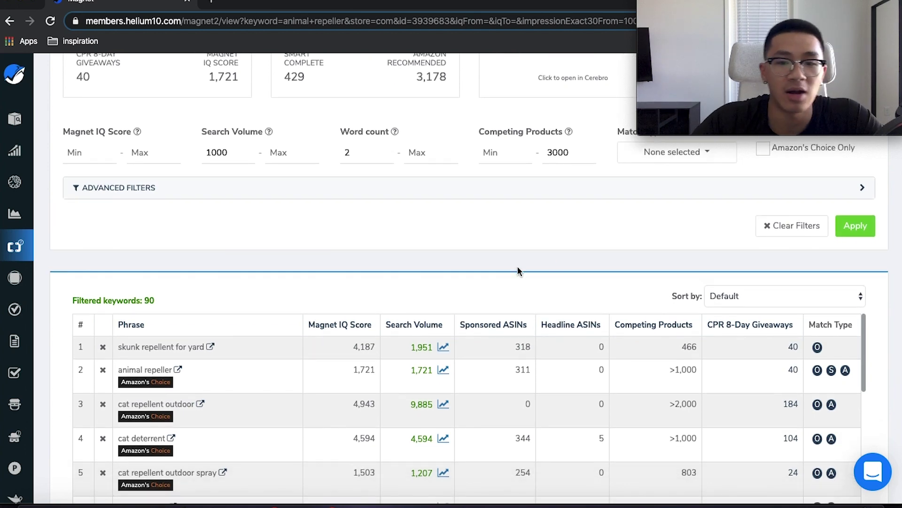
{"action": "left_click", "coordinate": [433, 324]}
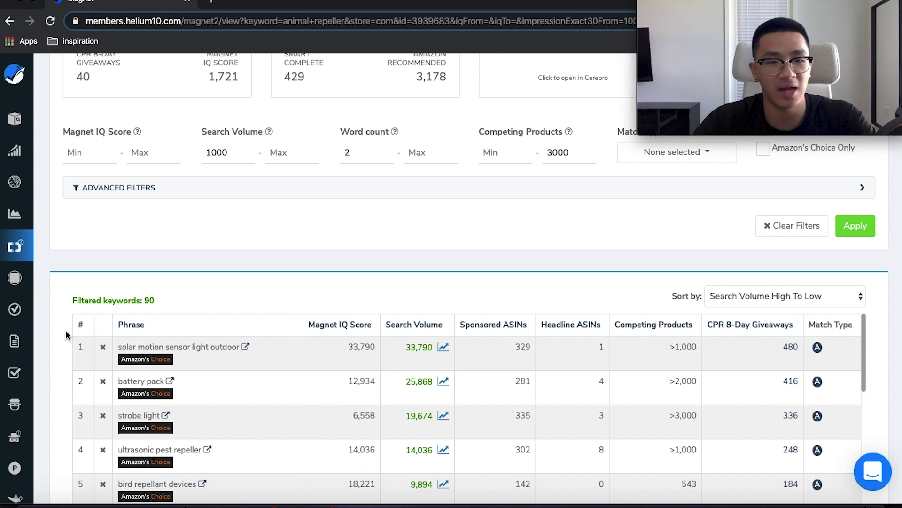
{"action": "scroll", "coordinate": [68, 334], "scroll_direction": "down", "scroll_amount": 1}
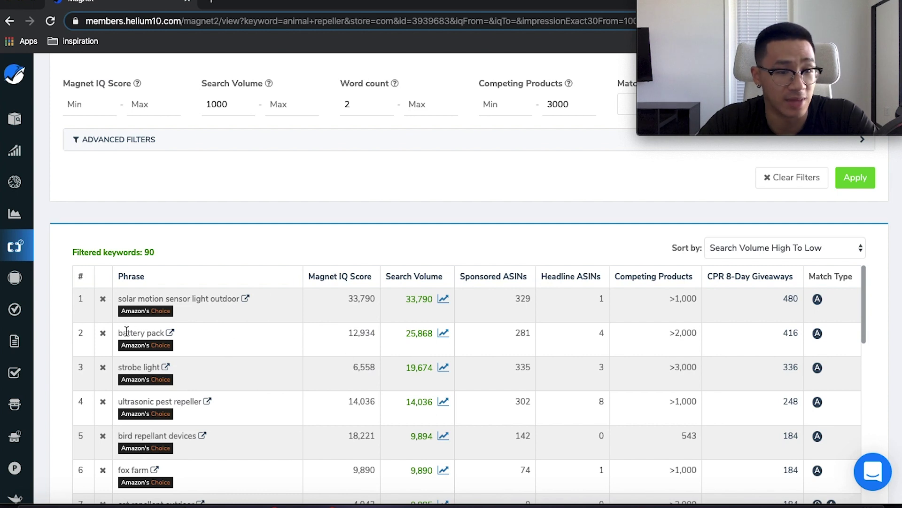
{"action": "left_click", "coordinate": [102, 334]}
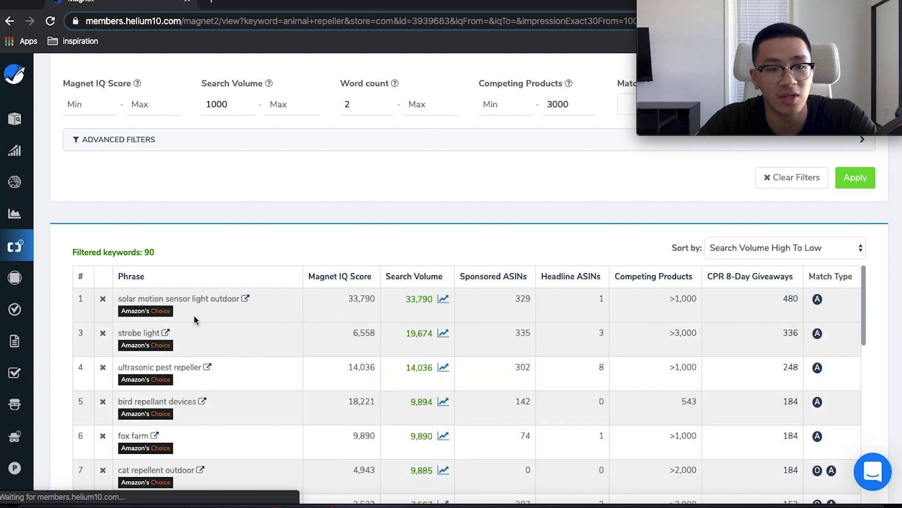
{"action": "left_click", "coordinate": [103, 333]}
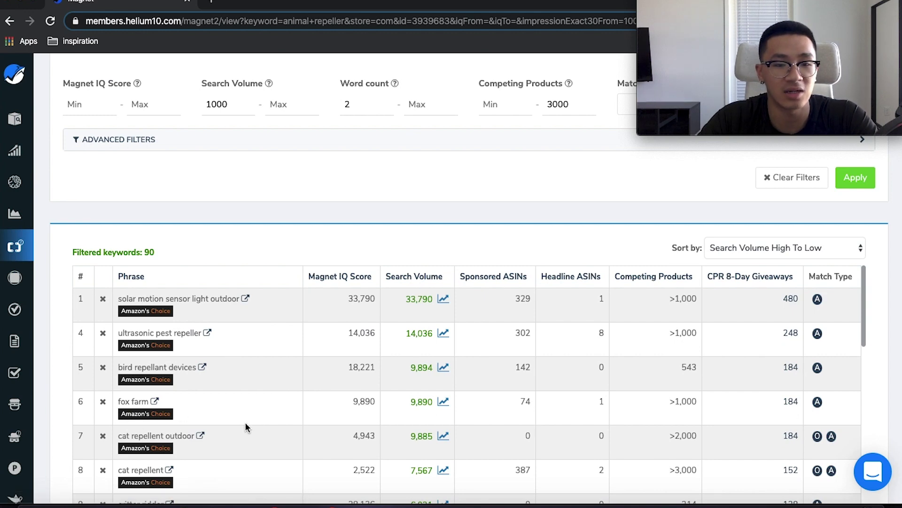
{"action": "scroll", "coordinate": [306, 415], "scroll_direction": "down", "scroll_amount": 2}
{"action": "scroll", "coordinate": [306, 416], "scroll_direction": "up", "scroll_amount": 2}
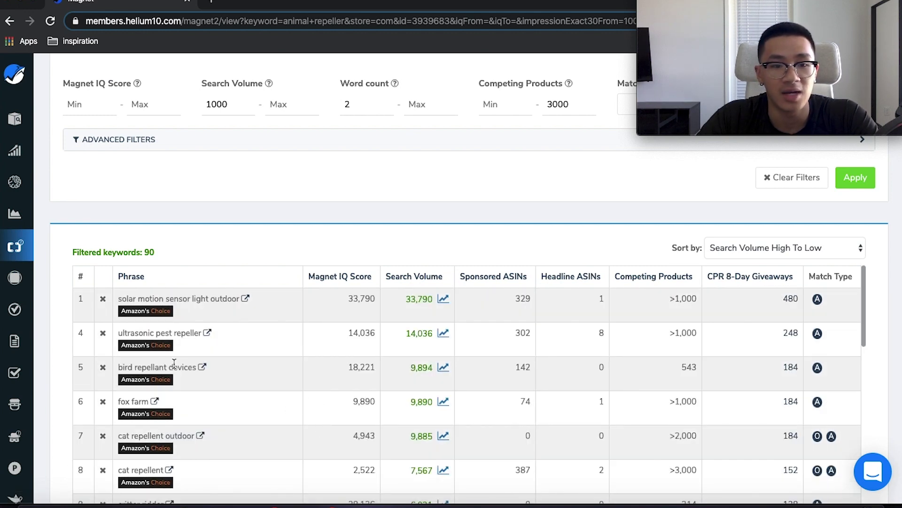
{"action": "left_click", "coordinate": [104, 402]}
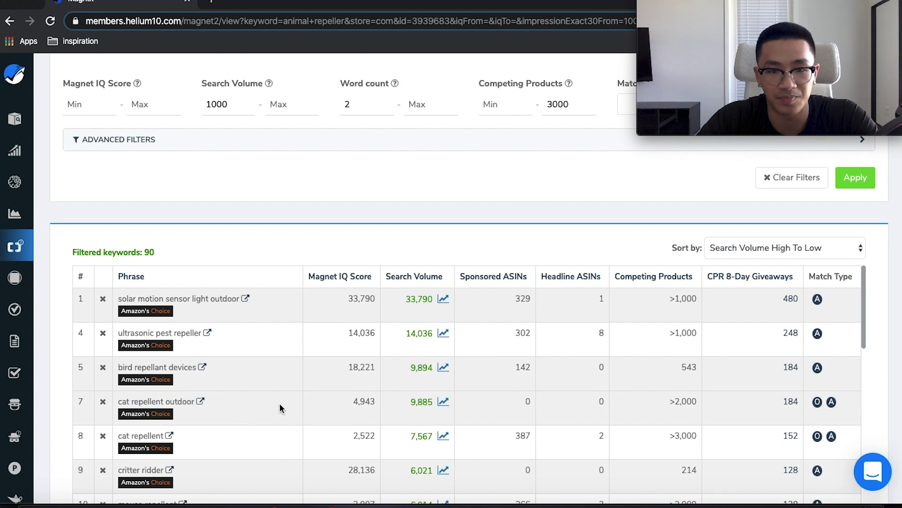
Examine the remaining keyword phrases and their search volumes throughout the sorted results table
{"action": "scroll", "coordinate": [293, 432], "scroll_direction": "down", "scroll_amount": 1}
{"action": "scroll", "coordinate": [226, 231], "scroll_direction": "down", "scroll_amount": 2}
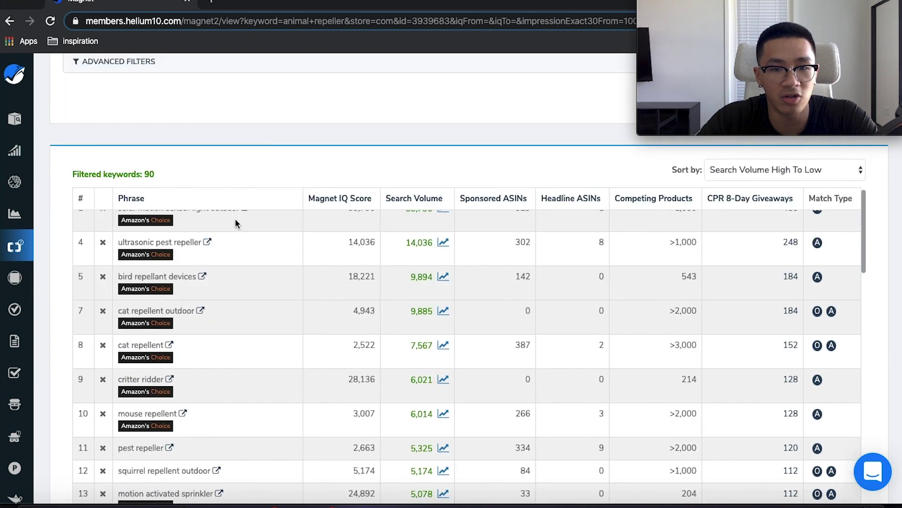
{"action": "scroll", "coordinate": [335, 357], "scroll_direction": "down", "scroll_amount": 5}
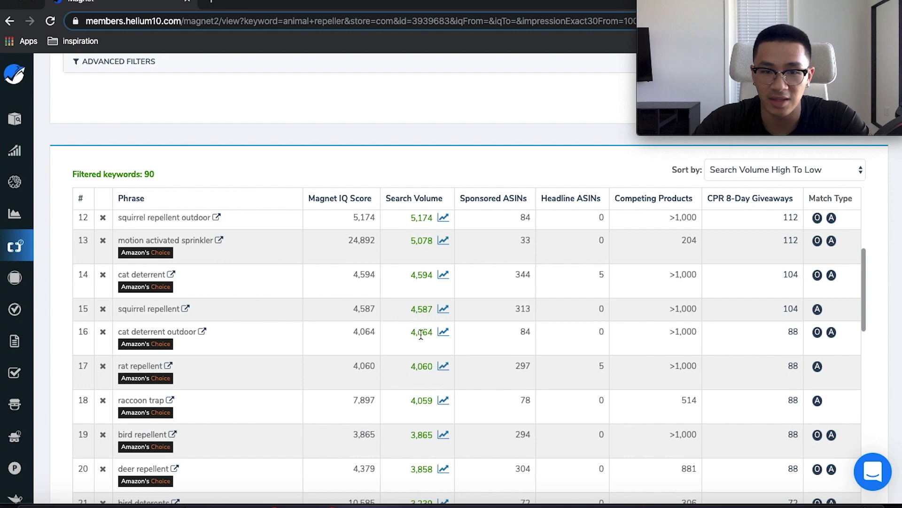
{"action": "scroll", "coordinate": [453, 330], "scroll_direction": "down", "scroll_amount": 3}
{"action": "scroll", "coordinate": [404, 371], "scroll_direction": "down", "scroll_amount": 5}
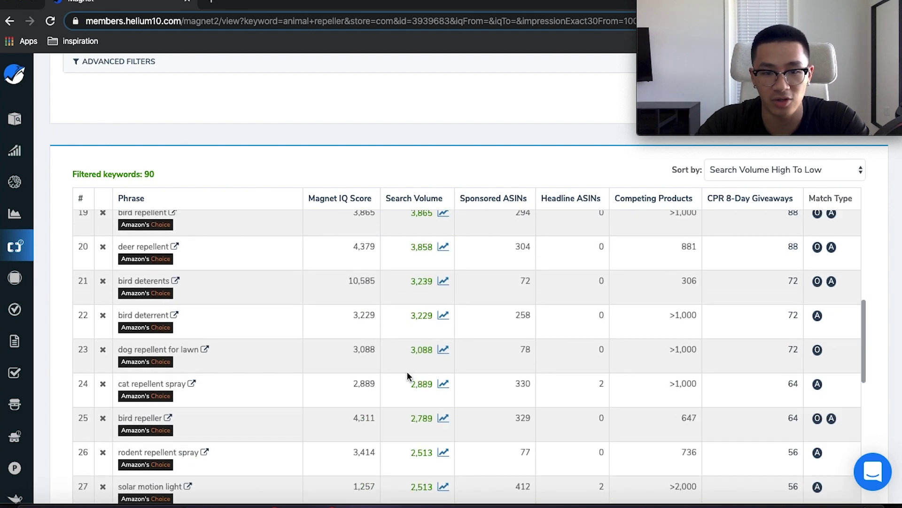
{"action": "scroll", "coordinate": [452, 371], "scroll_direction": "up", "scroll_amount": 4}
{"action": "scroll", "coordinate": [452, 368], "scroll_direction": "up", "scroll_amount": 10}
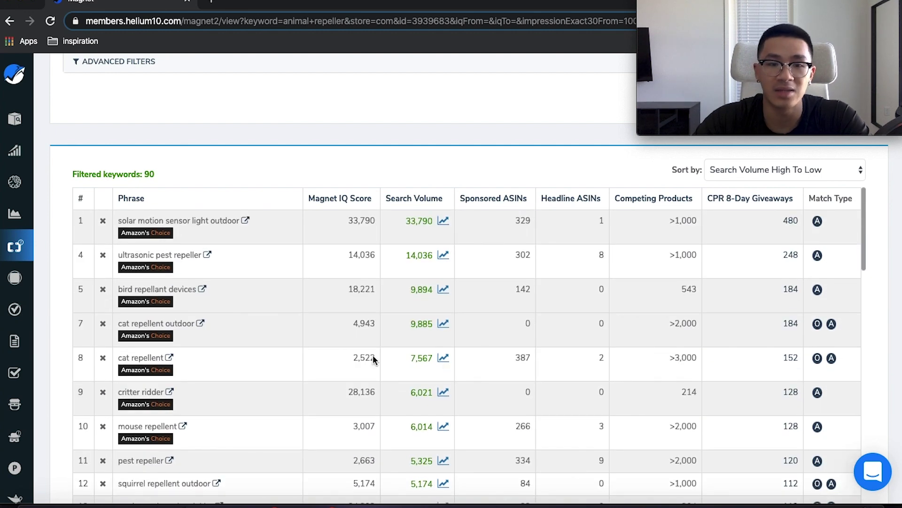
{"action": "mouse_move", "coordinate": [308, 209]}
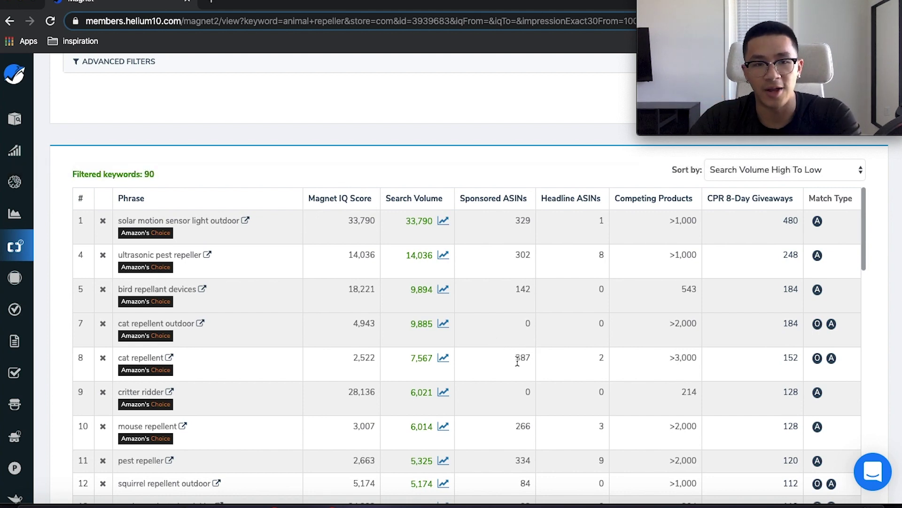
Set the search volume filter to a range of 500 to 1000 and apply it to the keyword list
{"action": "scroll", "coordinate": [475, 384], "scroll_direction": "up", "scroll_amount": 3}
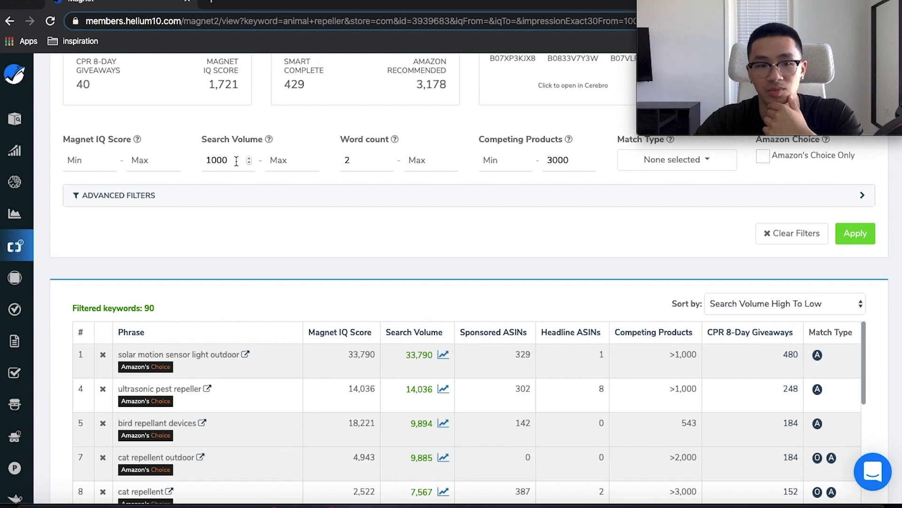
{"action": "double_click", "coordinate": [235, 160]}
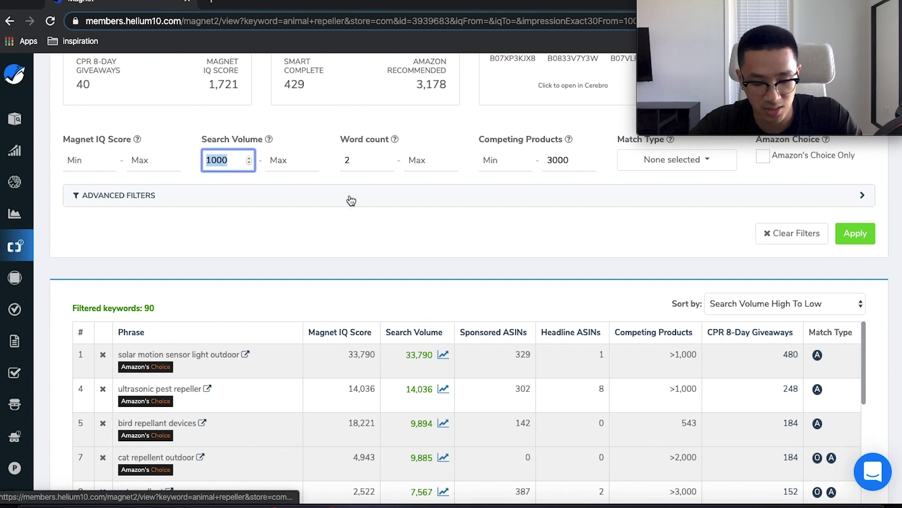
{"action": "type", "text": "500"}
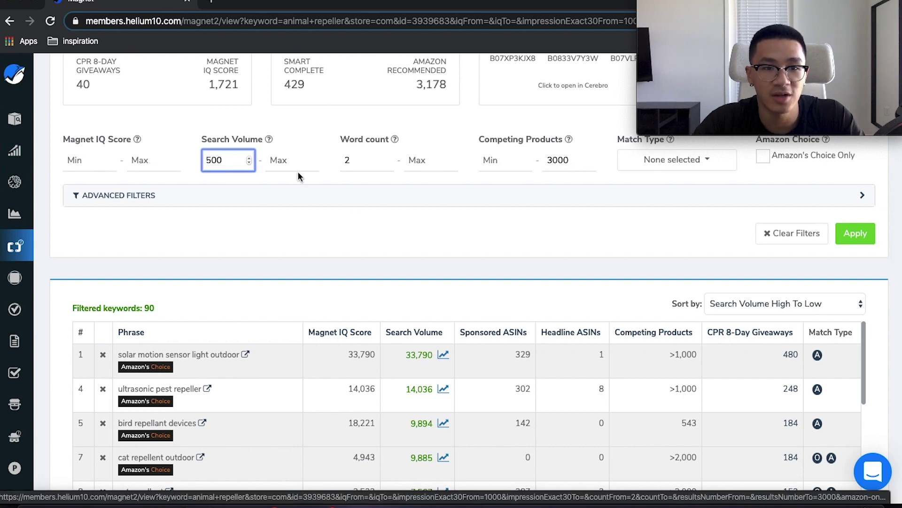
{"action": "left_click", "coordinate": [295, 163]}
{"action": "type", "text": "1000"}
{"action": "left_click", "coordinate": [844, 232]}
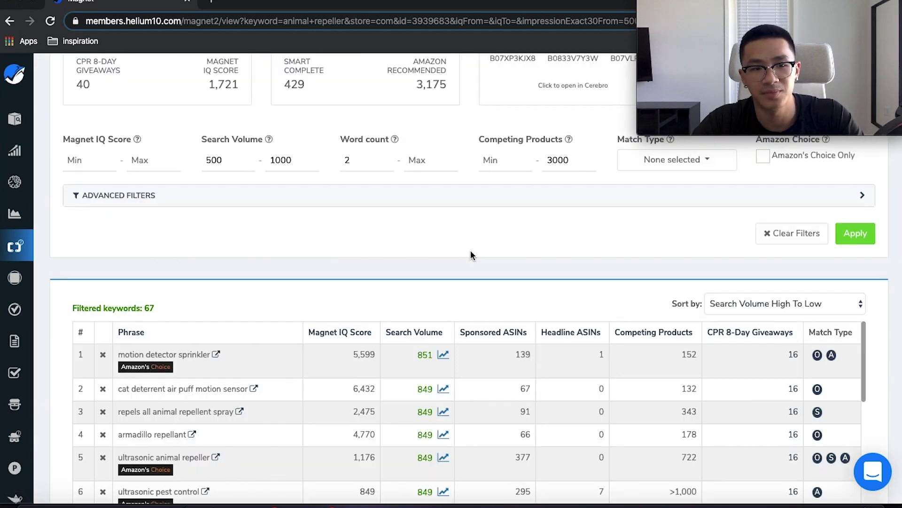
Sort the filtered keywords by search volume from low to high and examine the phrases and competing products down the list
{"action": "left_click", "coordinate": [421, 334]}
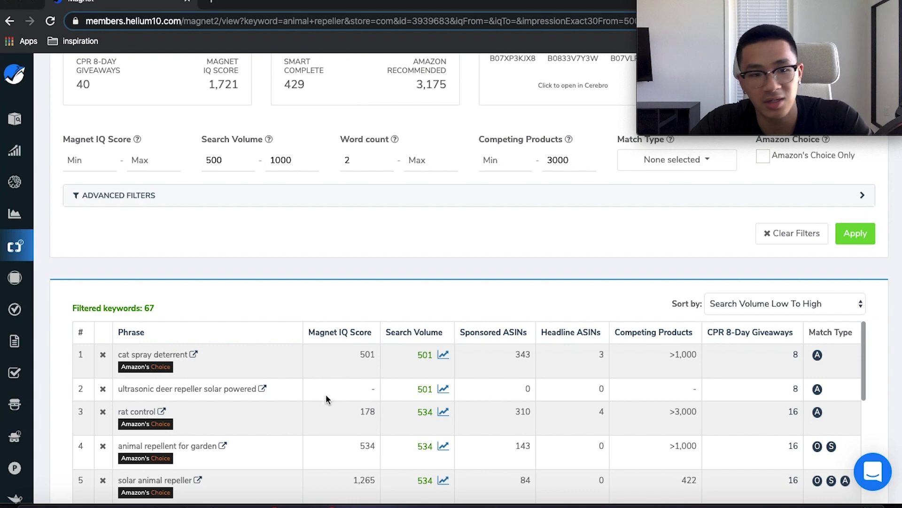
{"action": "scroll", "coordinate": [374, 241], "scroll_direction": "down", "scroll_amount": 1}
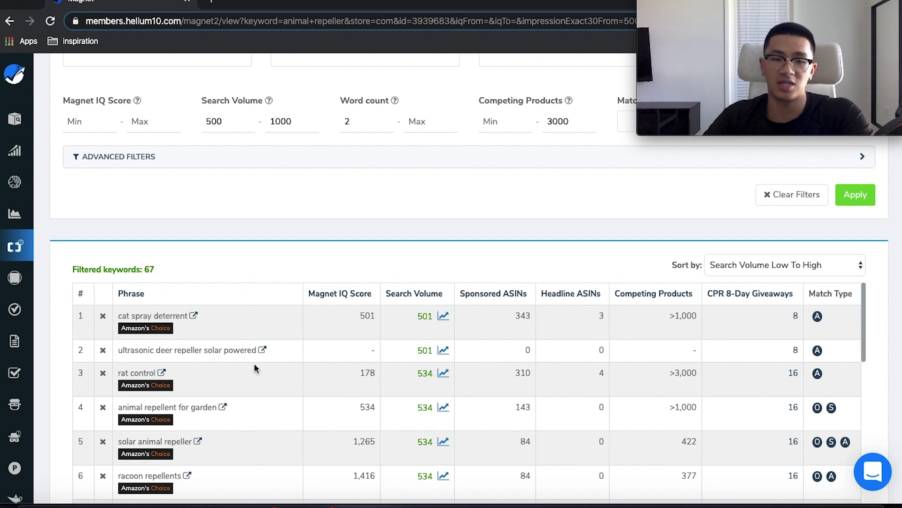
{"action": "scroll", "coordinate": [279, 381], "scroll_direction": "down", "scroll_amount": 2}
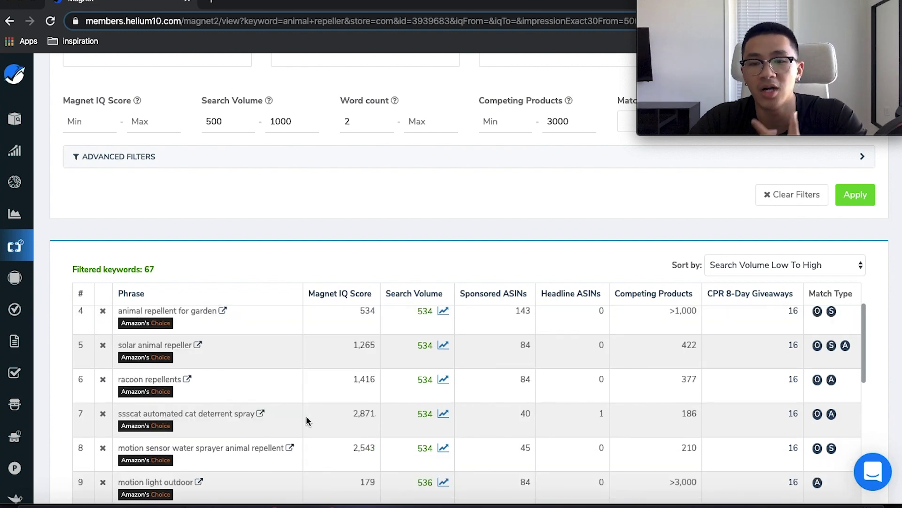
{"action": "scroll", "coordinate": [306, 416], "scroll_direction": "down", "scroll_amount": 4}
{"action": "scroll", "coordinate": [311, 419], "scroll_direction": "down", "scroll_amount": 4}
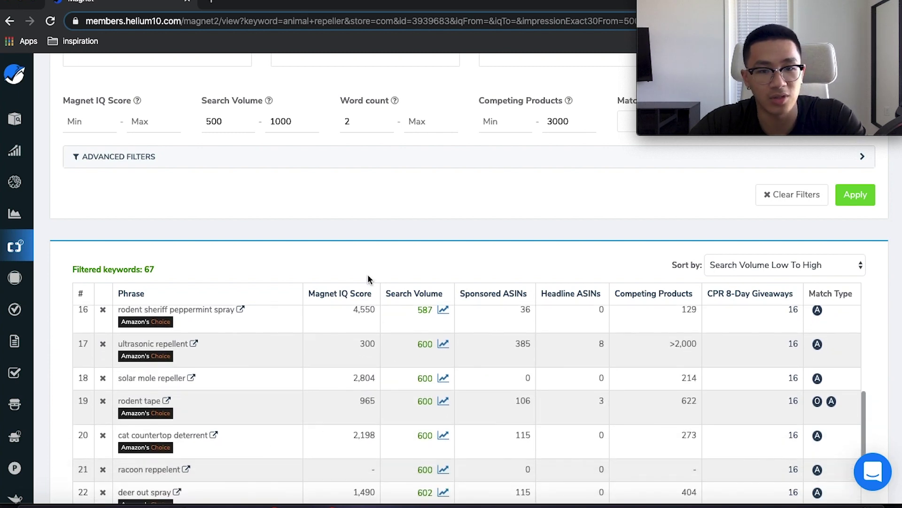
{"action": "scroll", "coordinate": [367, 276], "scroll_direction": "down", "scroll_amount": 2}
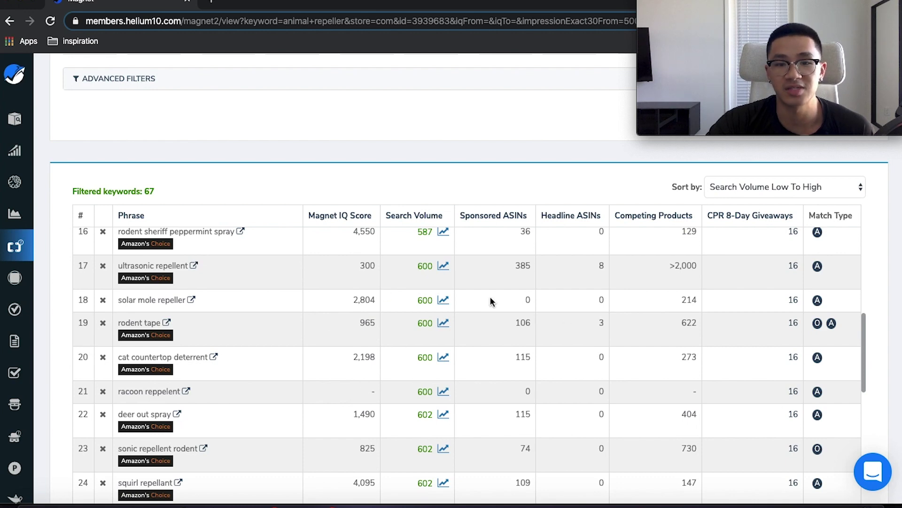
{"action": "scroll", "coordinate": [465, 372], "scroll_direction": "down", "scroll_amount": 2}
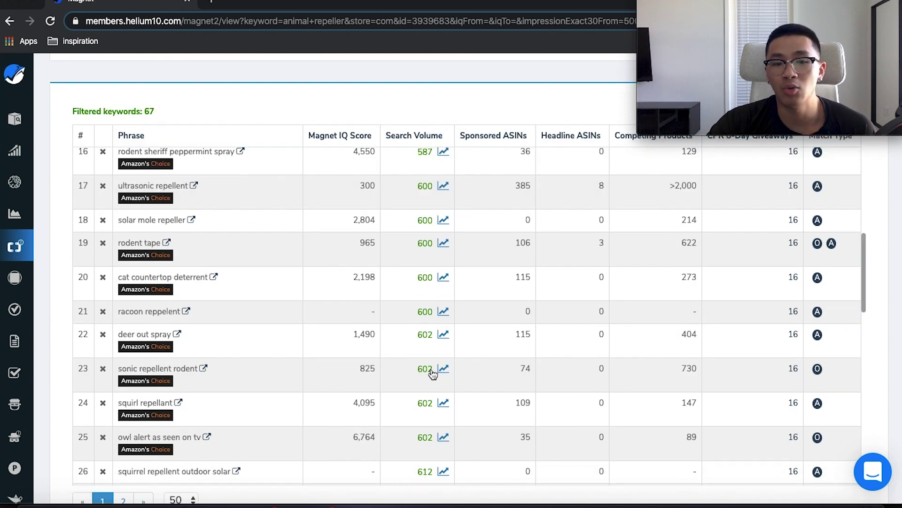
{"action": "scroll", "coordinate": [501, 365], "scroll_direction": "down", "scroll_amount": 2}
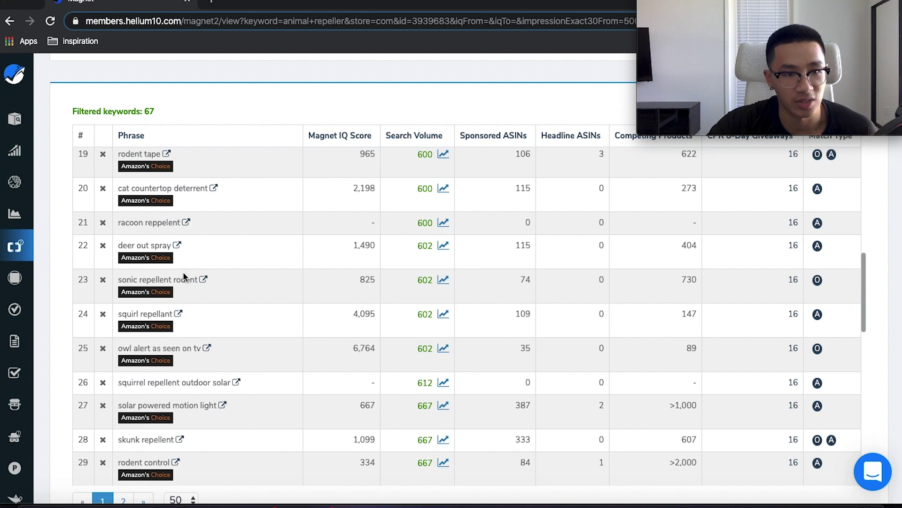
Open the Cerebro reverse ASIN lookup tool
{"action": "mouse_move", "coordinate": [11, 186]}
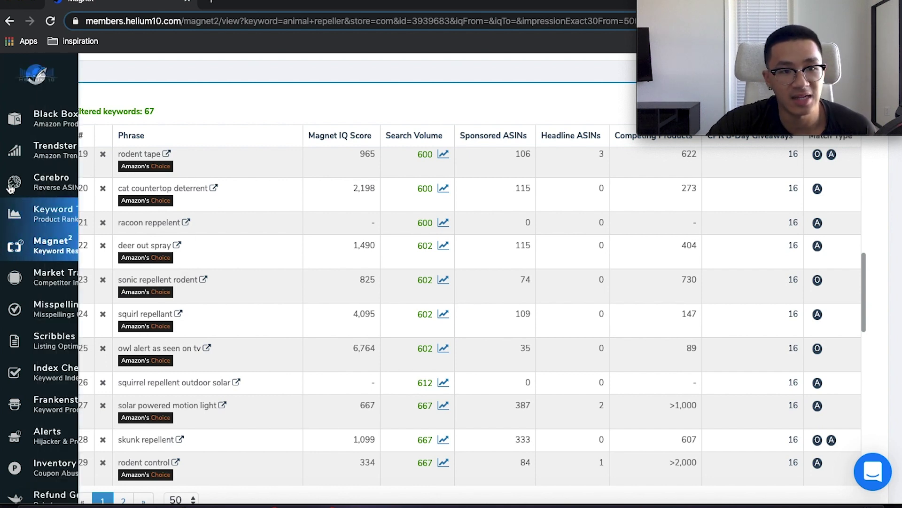
{"action": "left_click", "coordinate": [10, 187]}
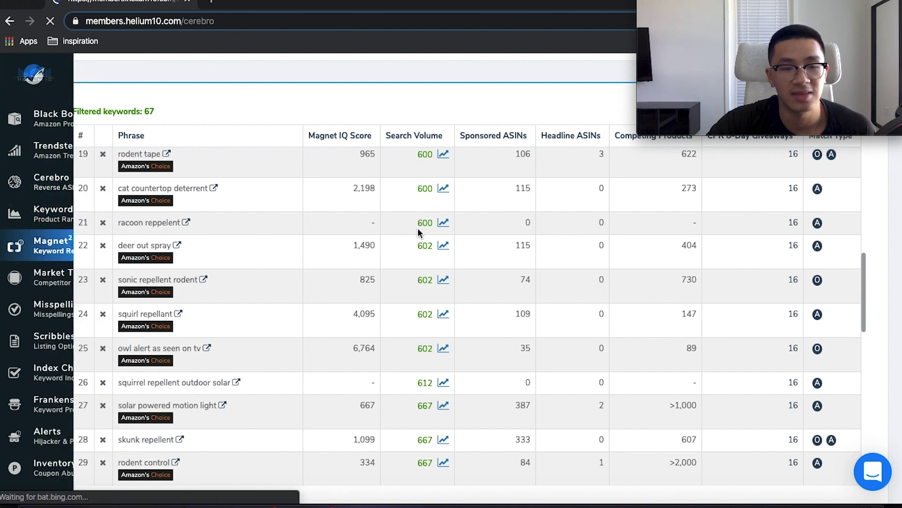